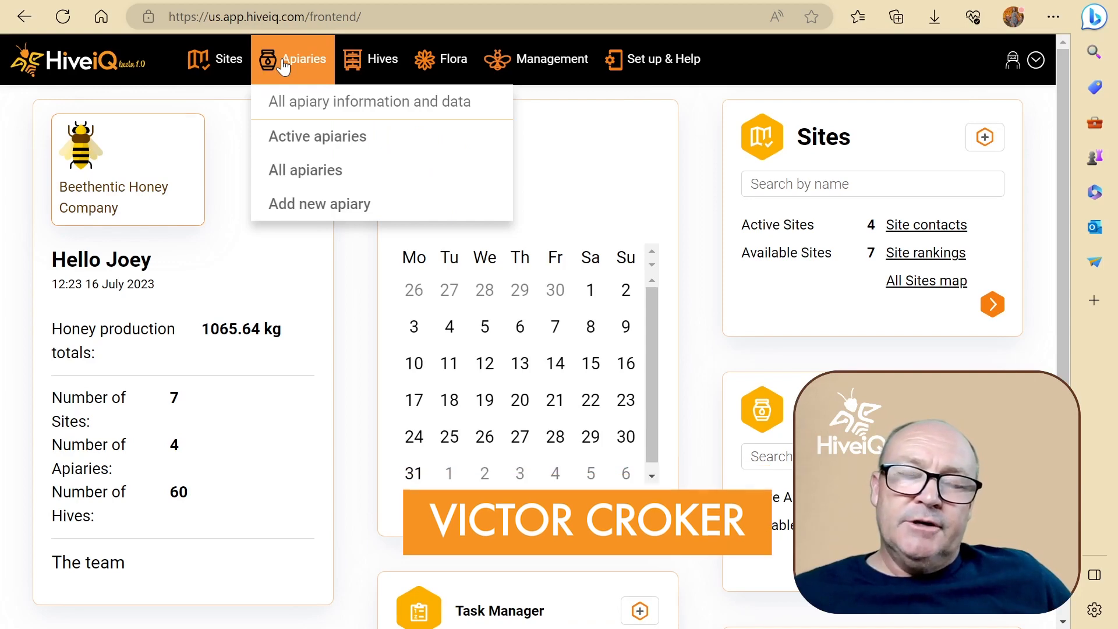
Start adding a new apiary from the list of all apiaries and name it Apiary 5.
left_click(315, 175)
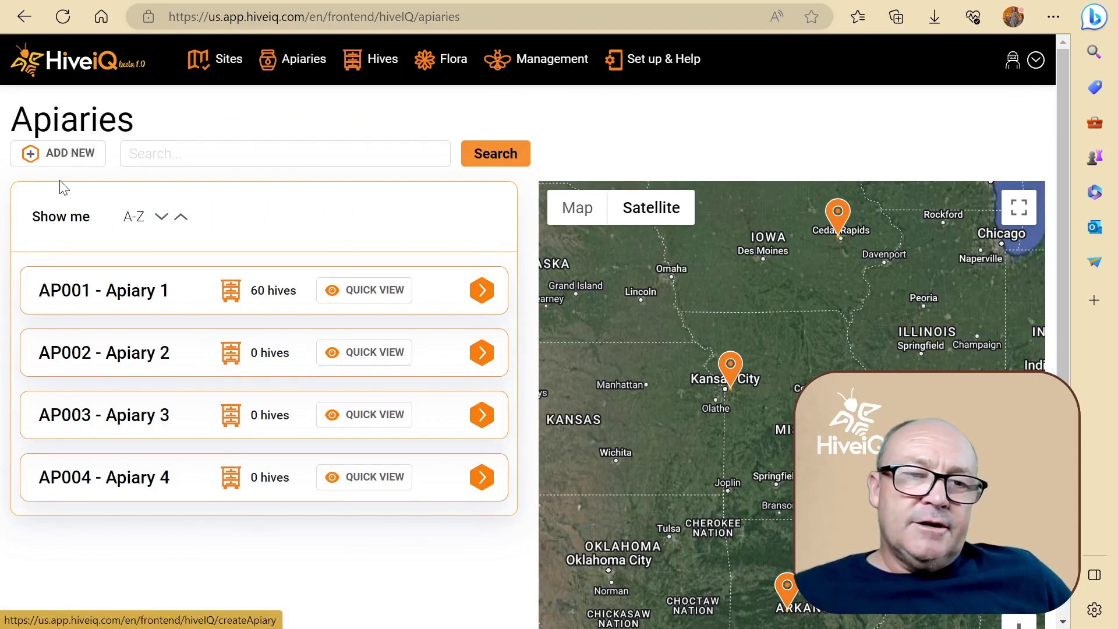
left_click(57, 157)
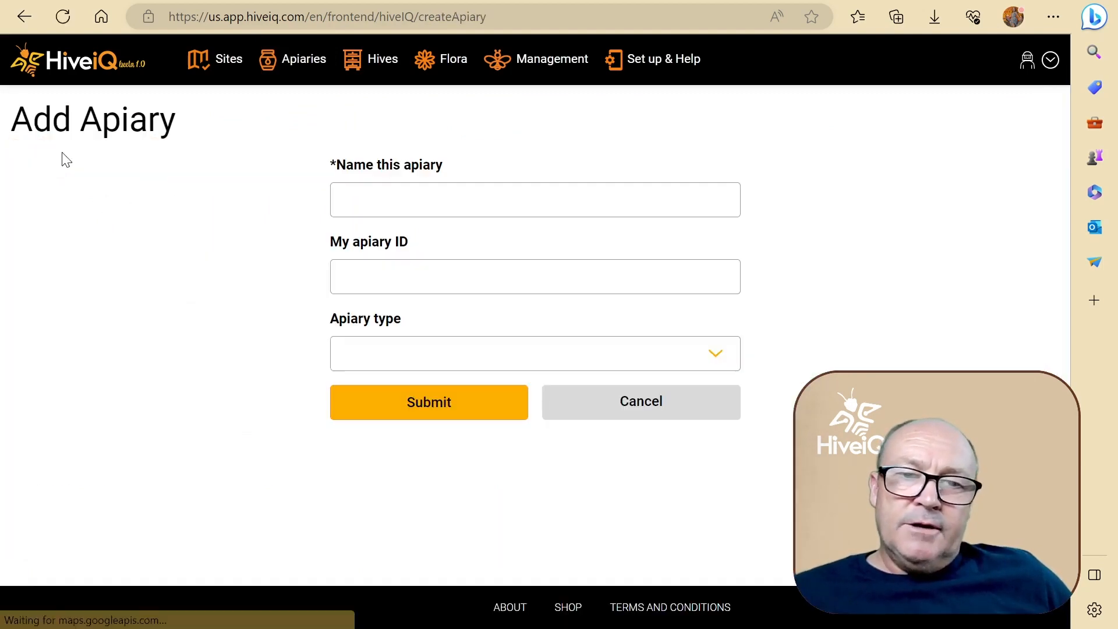
left_click(382, 200)
type("Apiary 4")
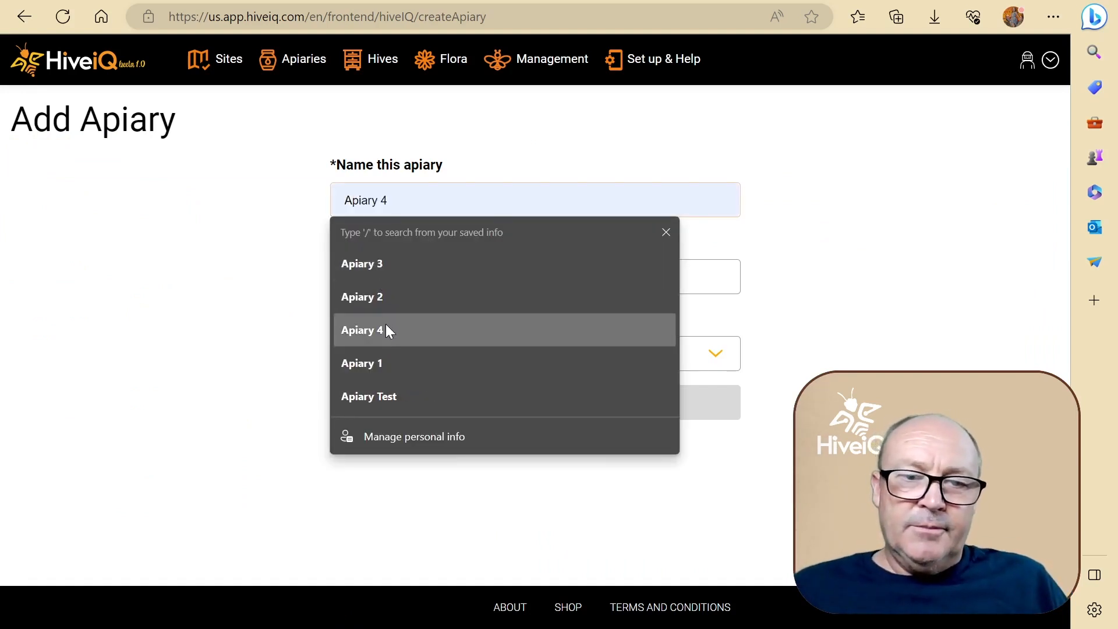
left_click(387, 328)
left_click(405, 190)
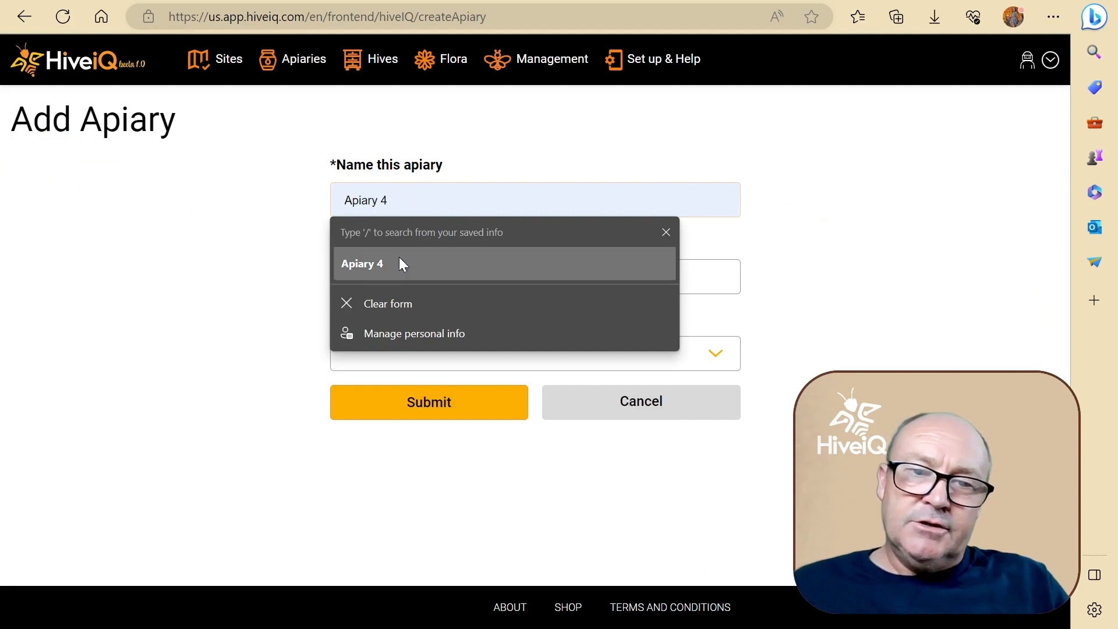
key("BackSpace")
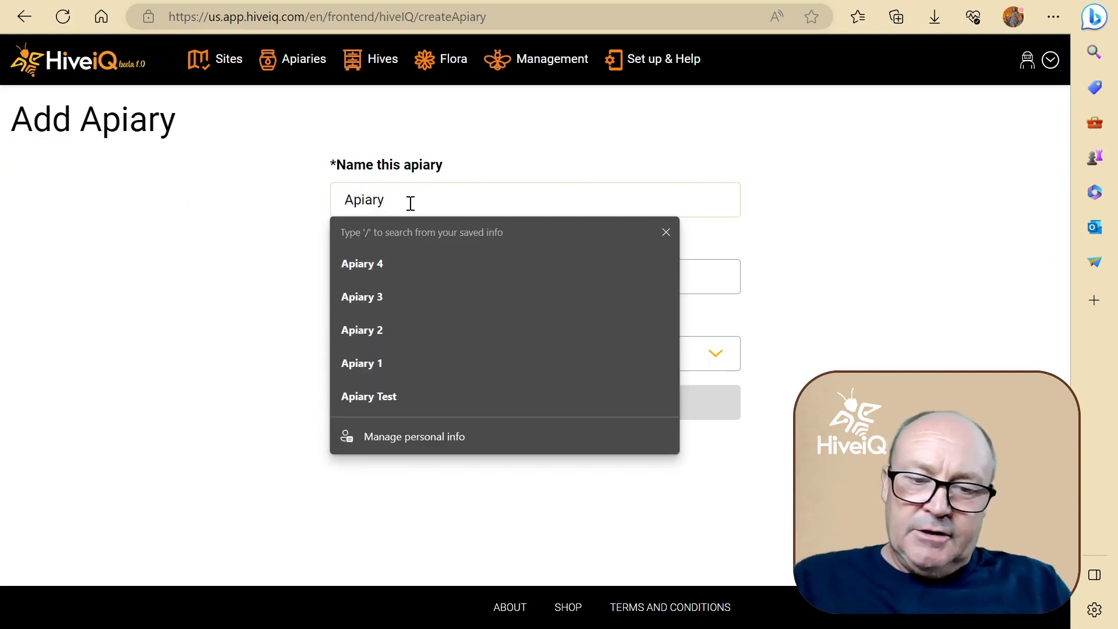
type("5")
Set the apiary ID to AP005 and the apiary type to Production, and submit the new apiary.
left_click(401, 273)
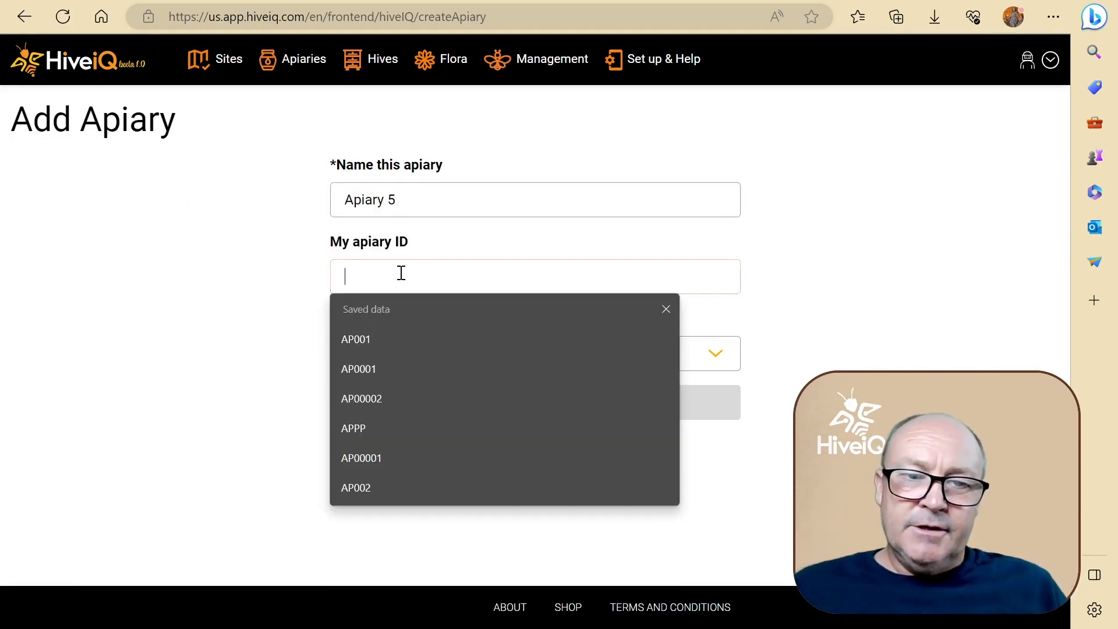
left_click(390, 482)
key("BackSpace")
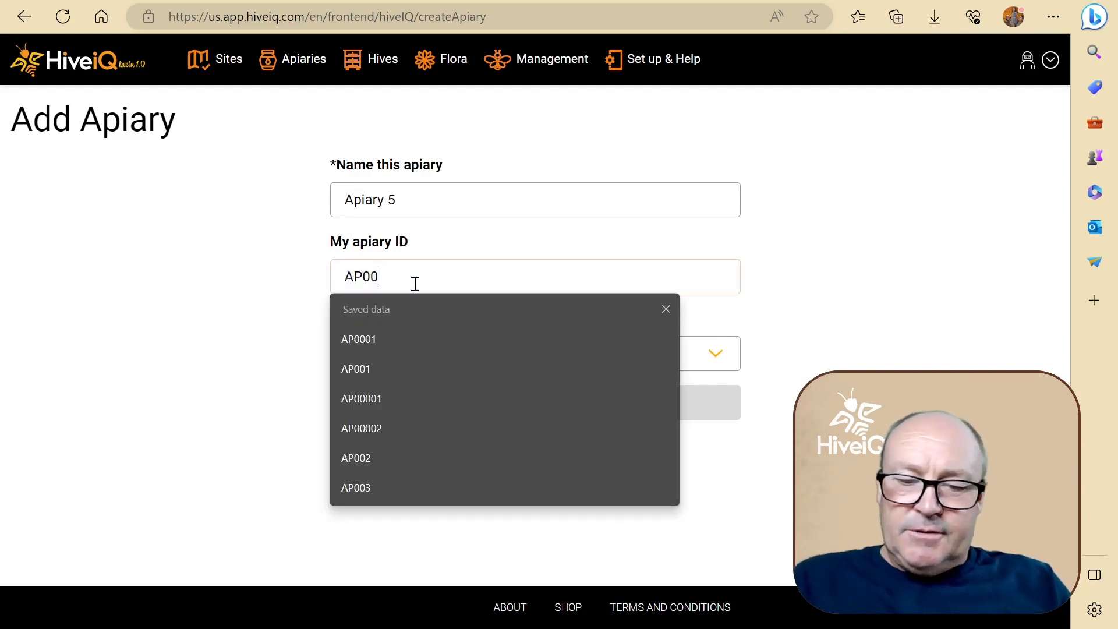
type("5")
left_click(376, 361)
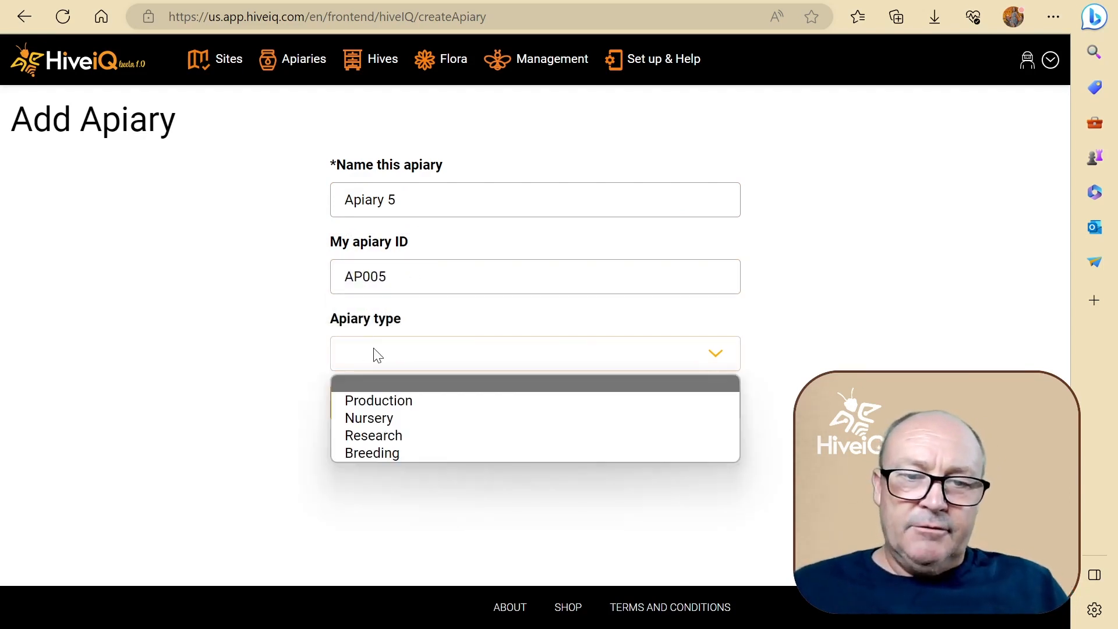
left_click(399, 400)
left_click(426, 406)
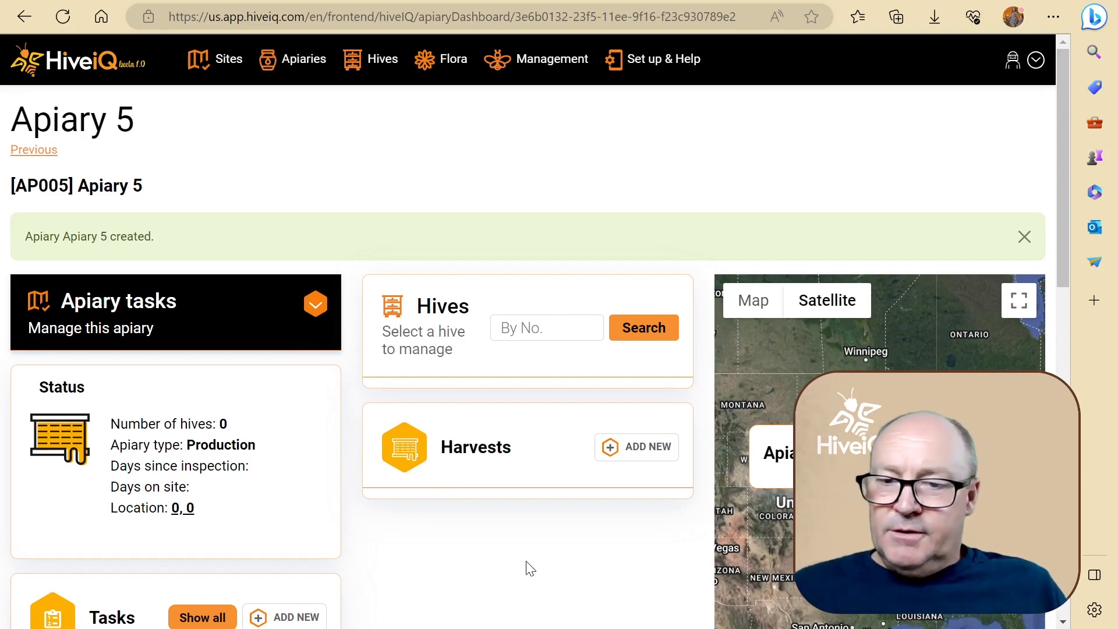
Archive Apiary 5 from its apiary tasks.
scroll(530, 569, "down", 2)
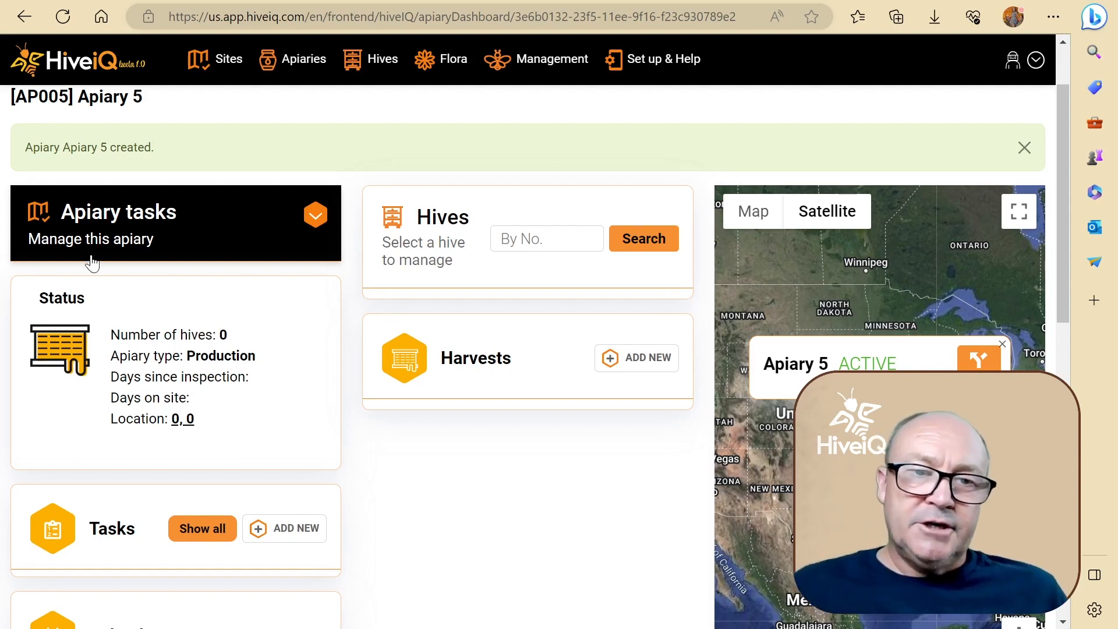
left_click(315, 216)
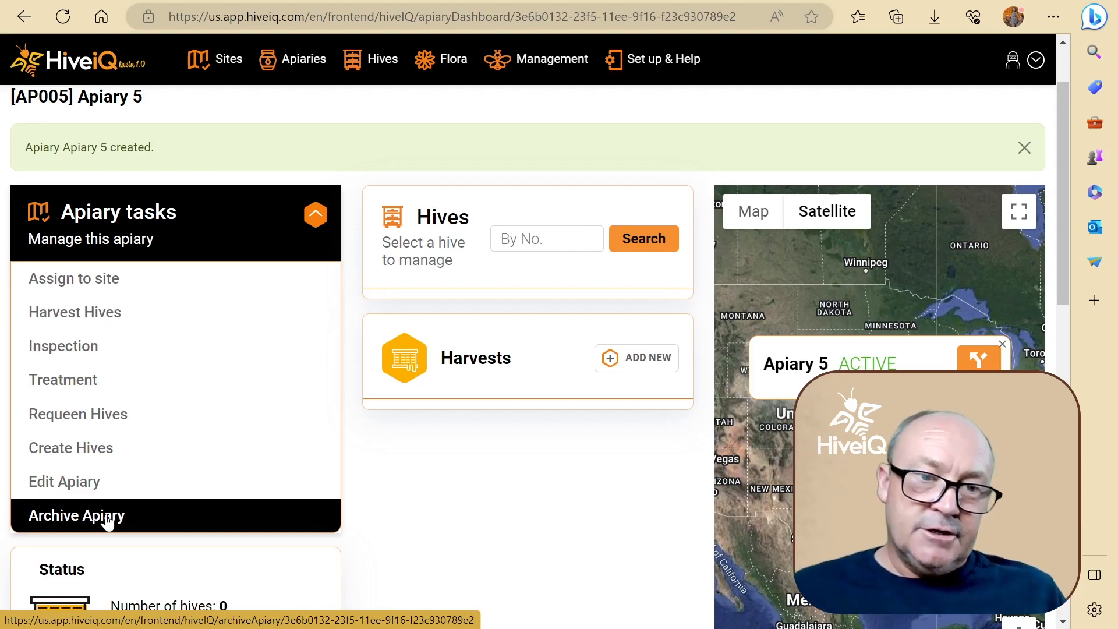
left_click(67, 520)
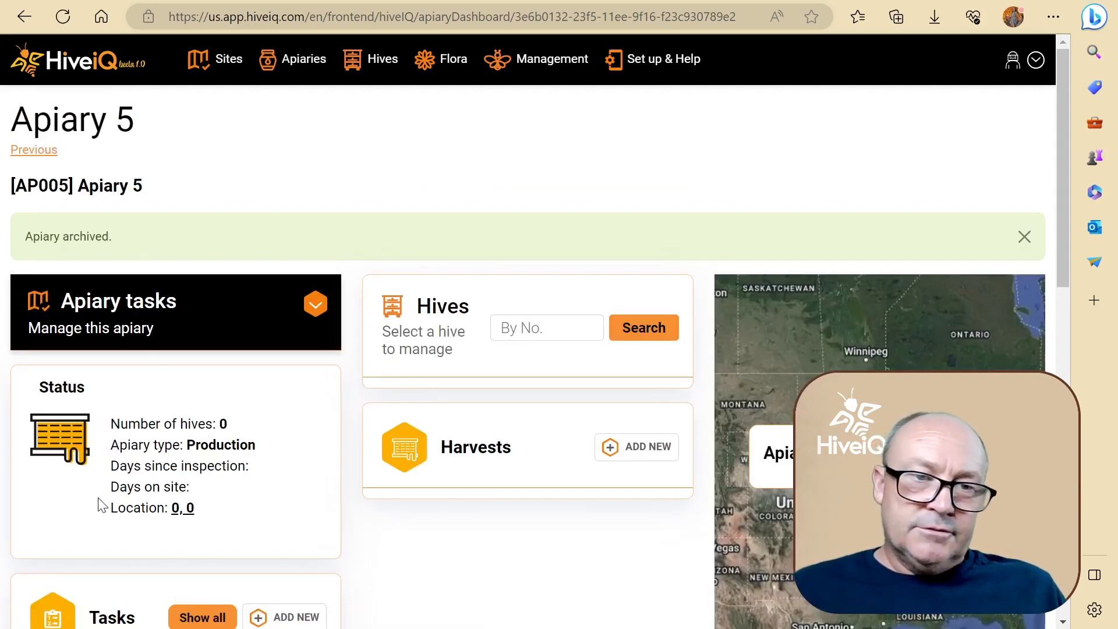
Reinstate the archived Apiary 5 from its apiary tasks.
left_click(309, 311)
scroll(307, 314, "down", 5)
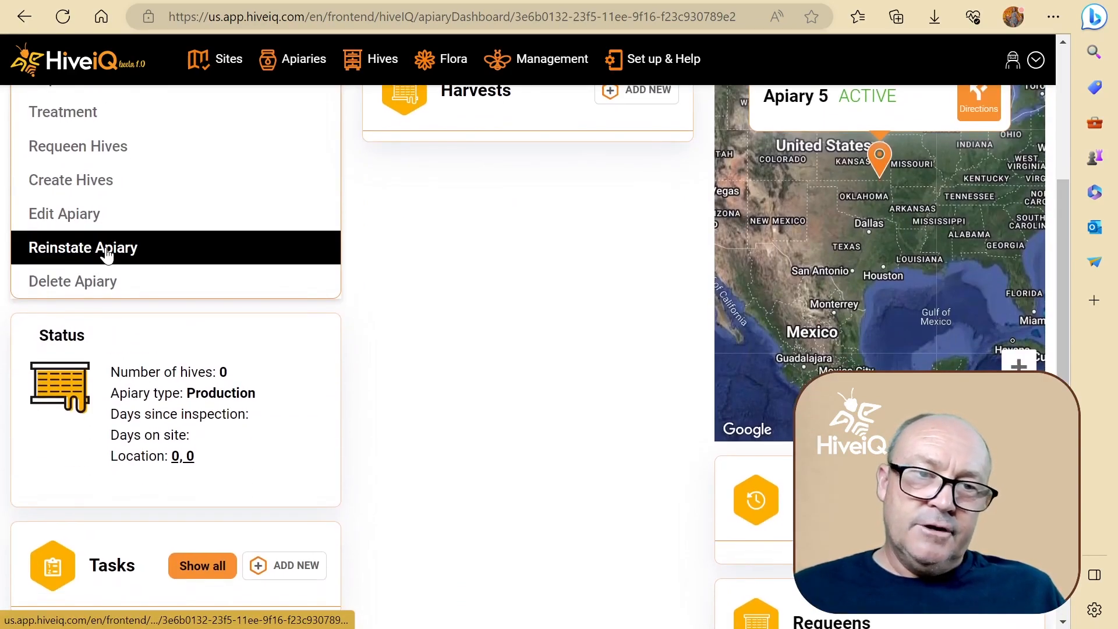
left_click(93, 253)
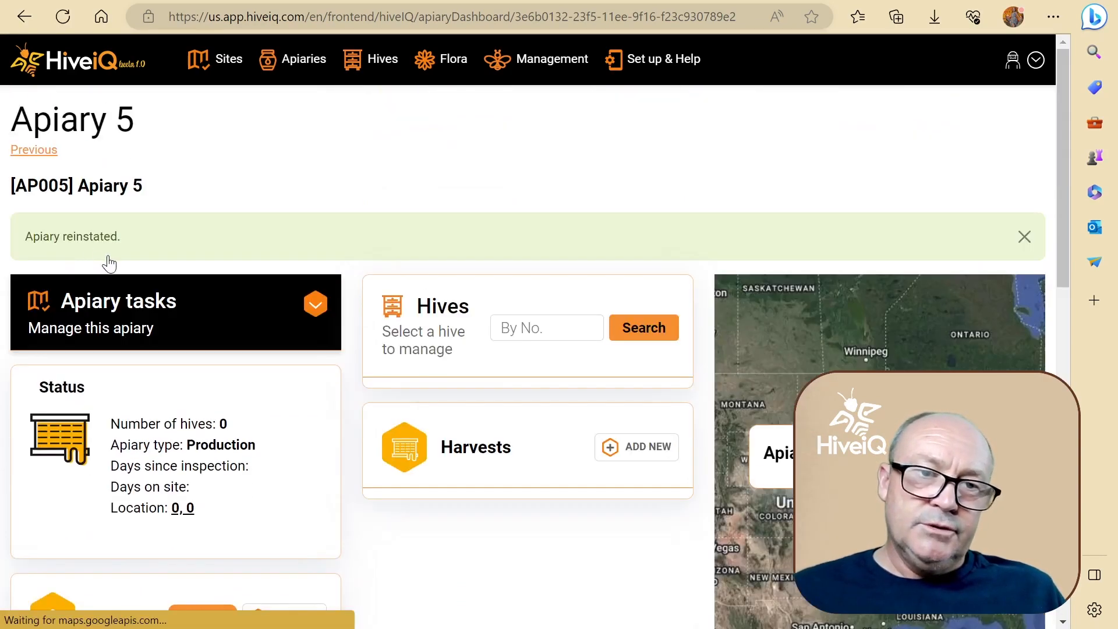
scroll(367, 494, "down", 2)
scroll(367, 495, "up", 1)
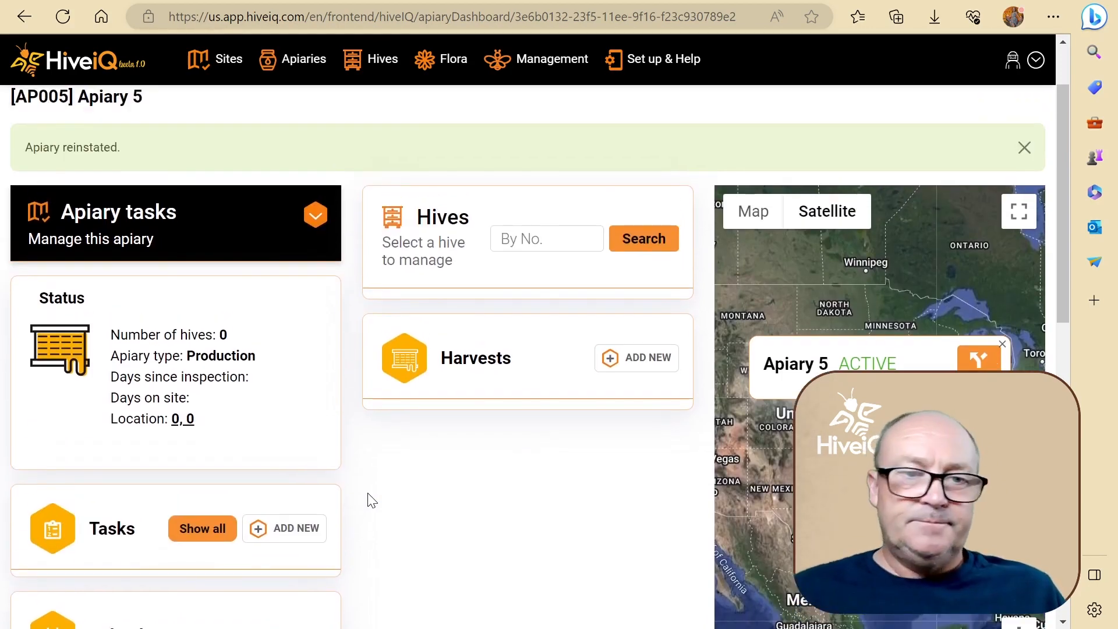
Choose to assign Apiary 5 to a site and pick the Mountain Home site.
left_click(315, 215)
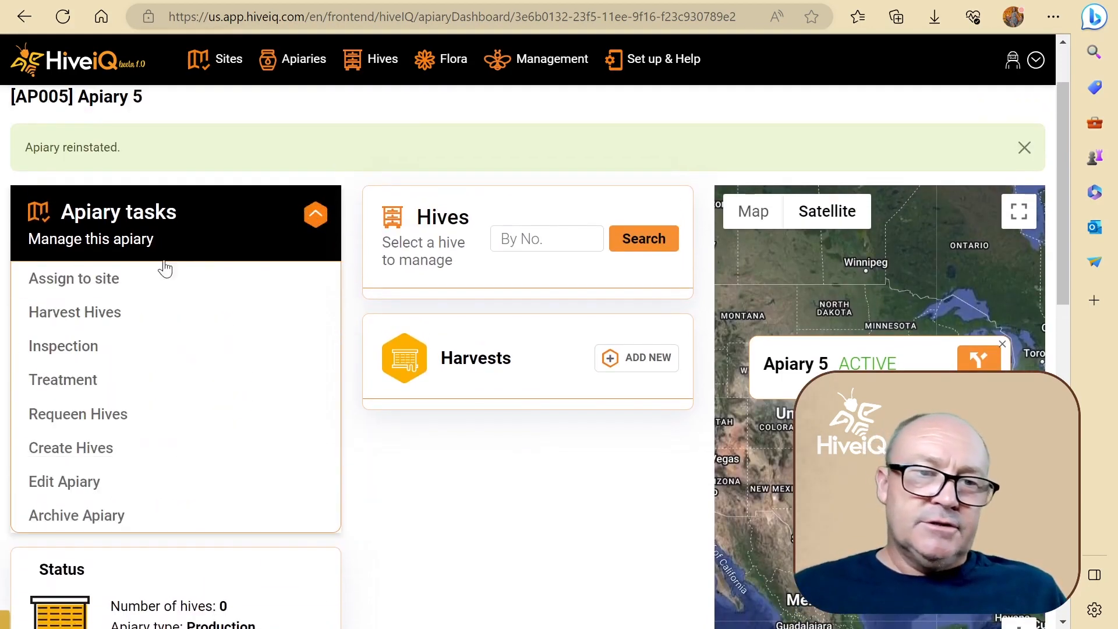
left_click(130, 282)
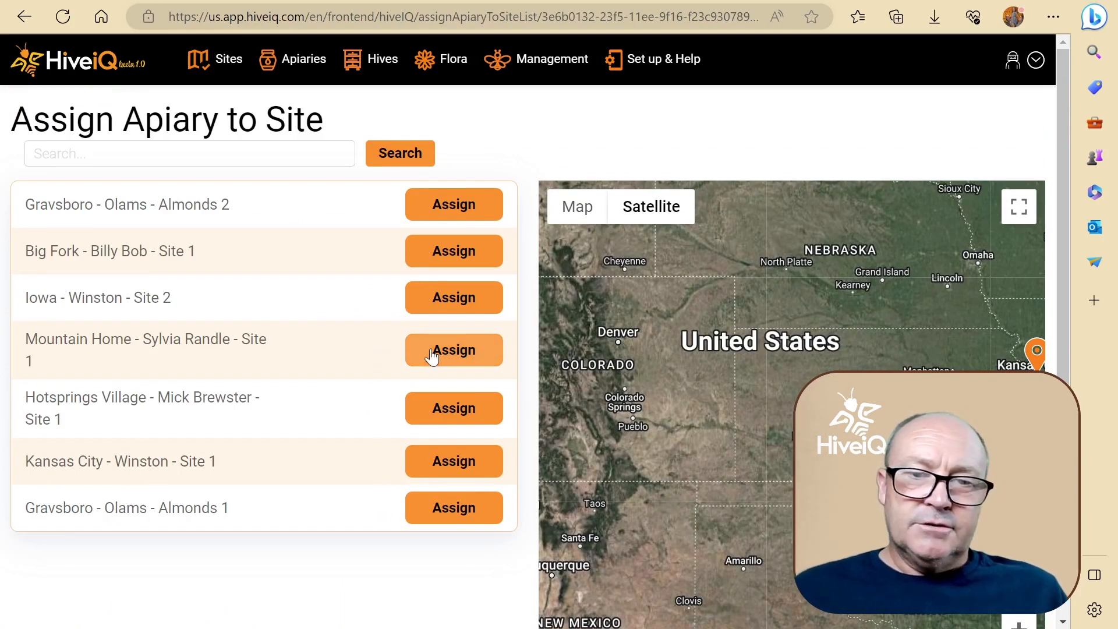
left_click(449, 351)
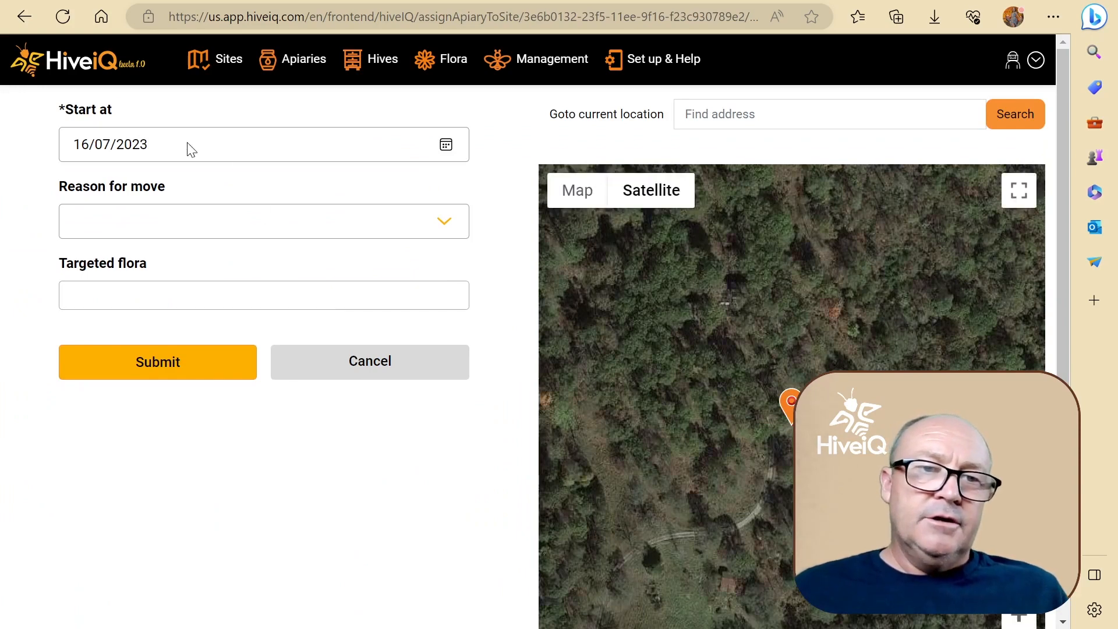
Set the start date of the site assignment to 21/09/2022.
left_click(446, 146)
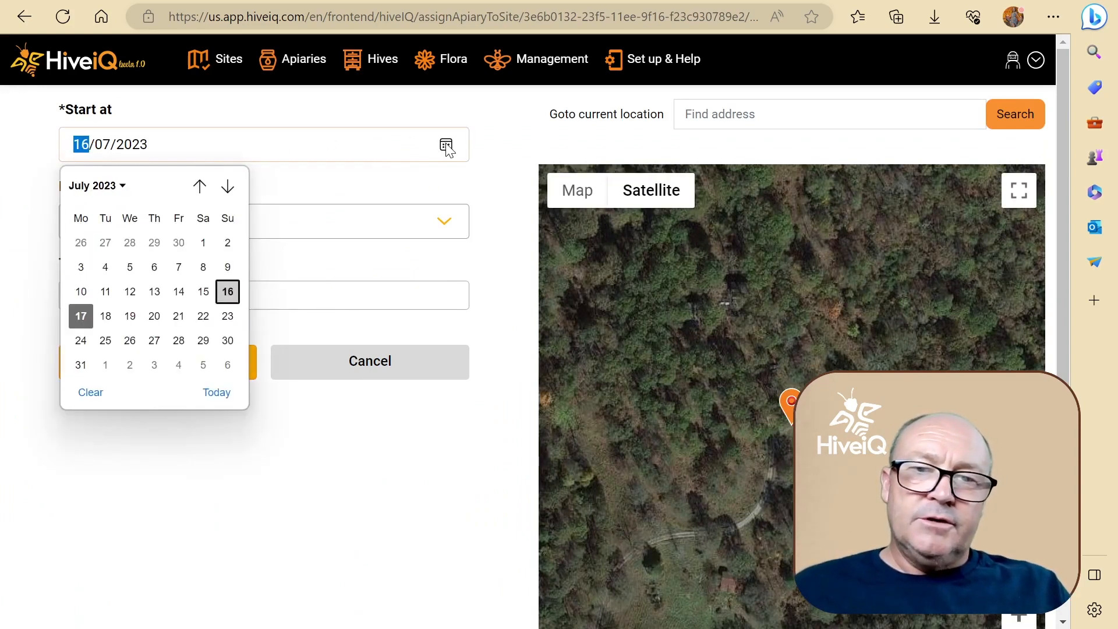
left_click(200, 186)
left_click(200, 186)
left_click(199, 186)
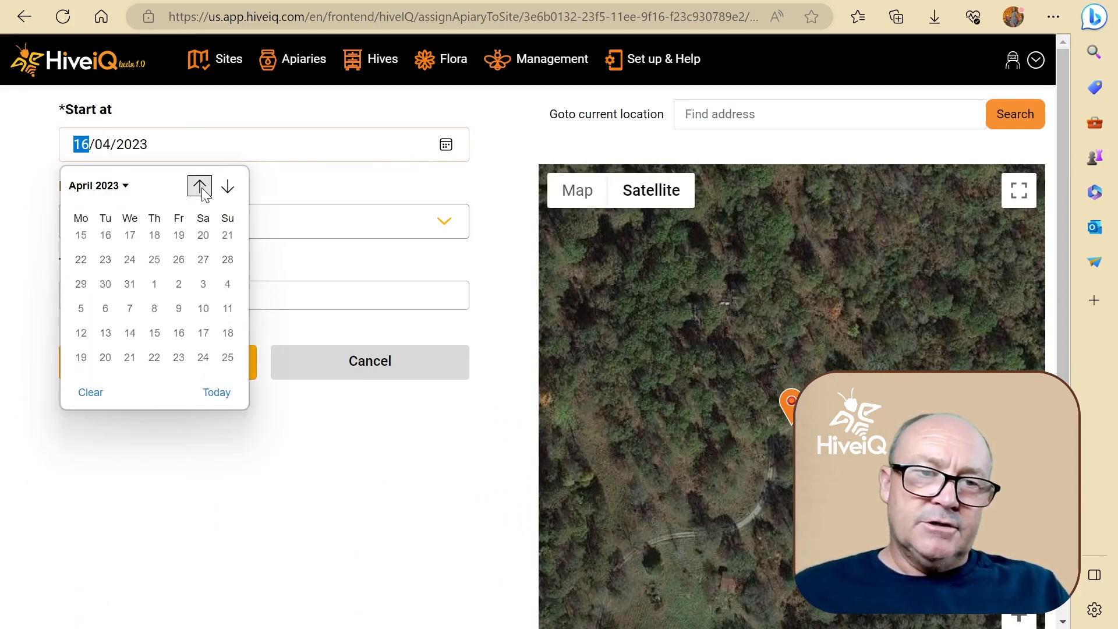
left_click(200, 187)
left_click(200, 186)
left_click(200, 186)
left_click(199, 186)
left_click(200, 187)
left_click(200, 186)
left_click(200, 187)
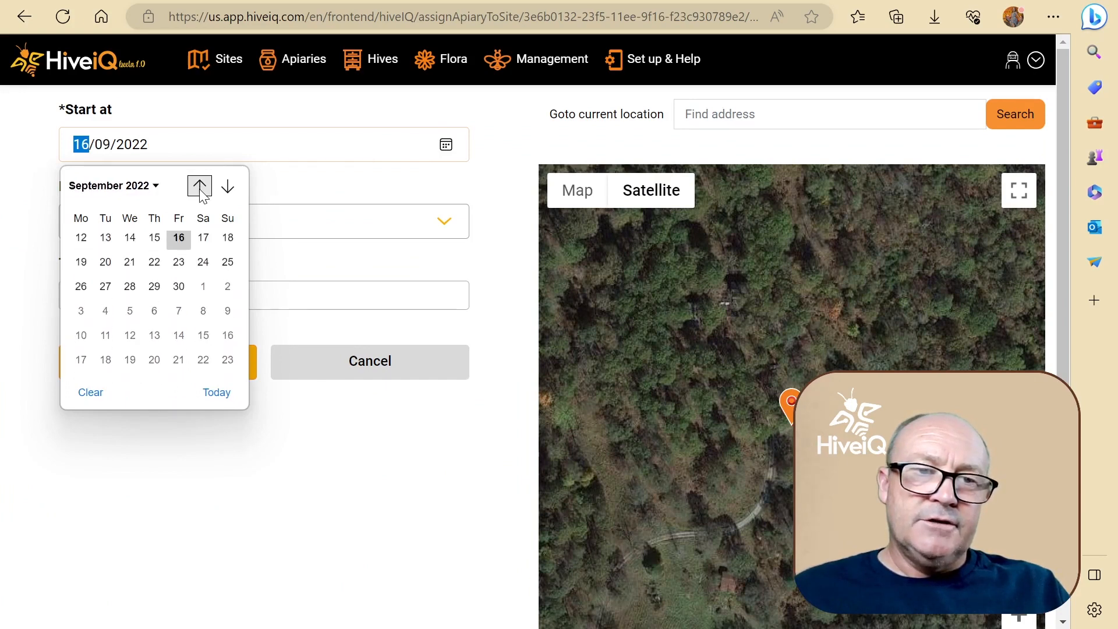
left_click(130, 316)
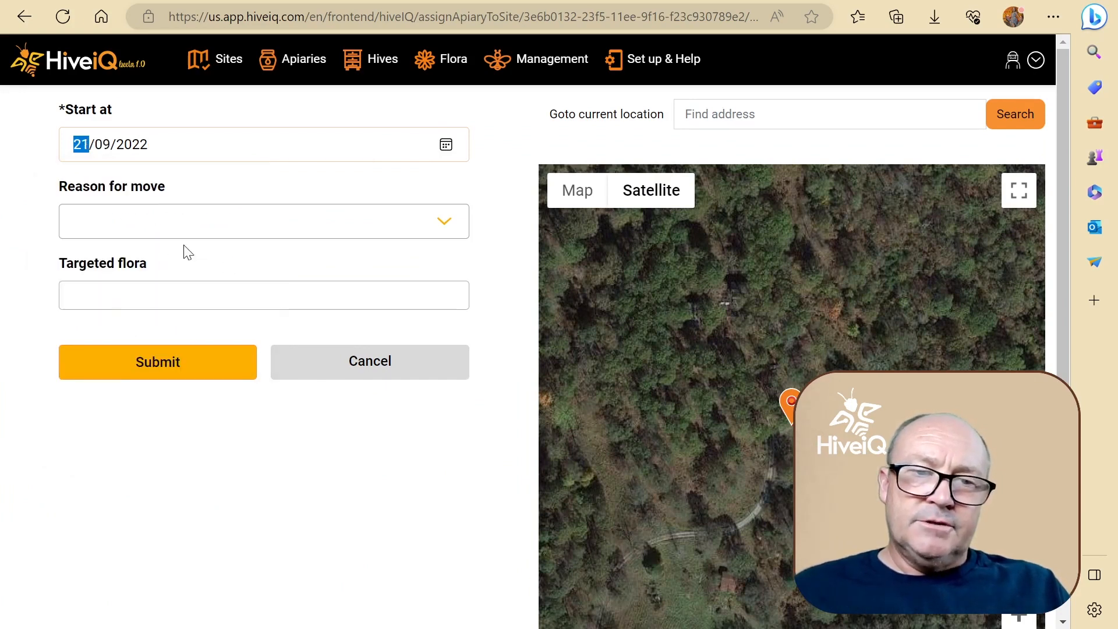
Set the reason for the move to Overwintering, leave the targeted flora empty, and submit the site assignment.
left_click(155, 229)
left_click(158, 302)
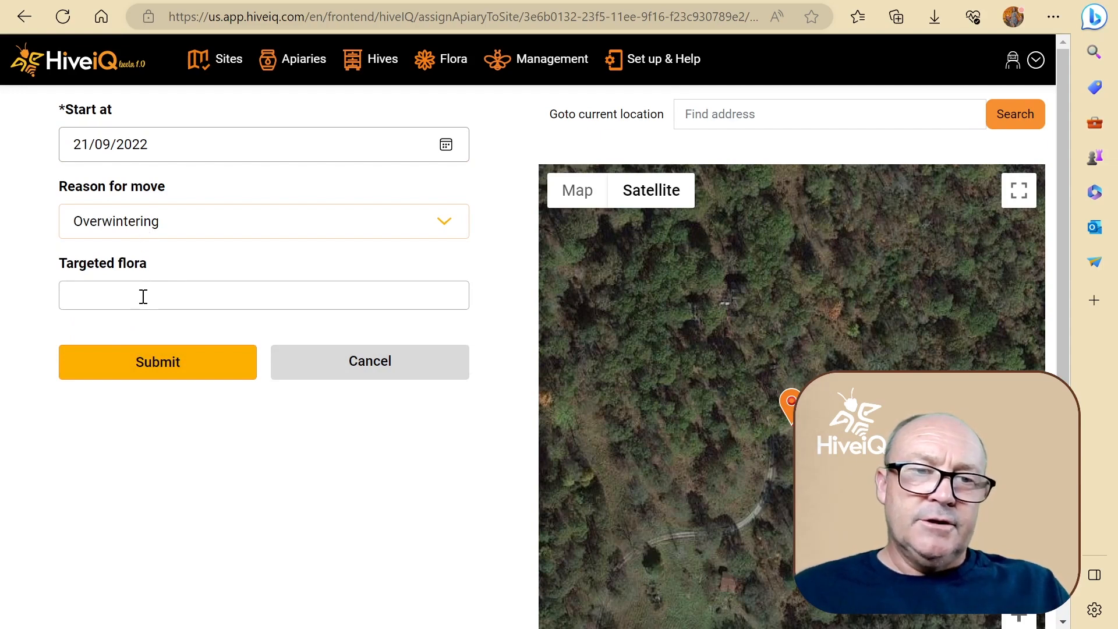
left_click(143, 297)
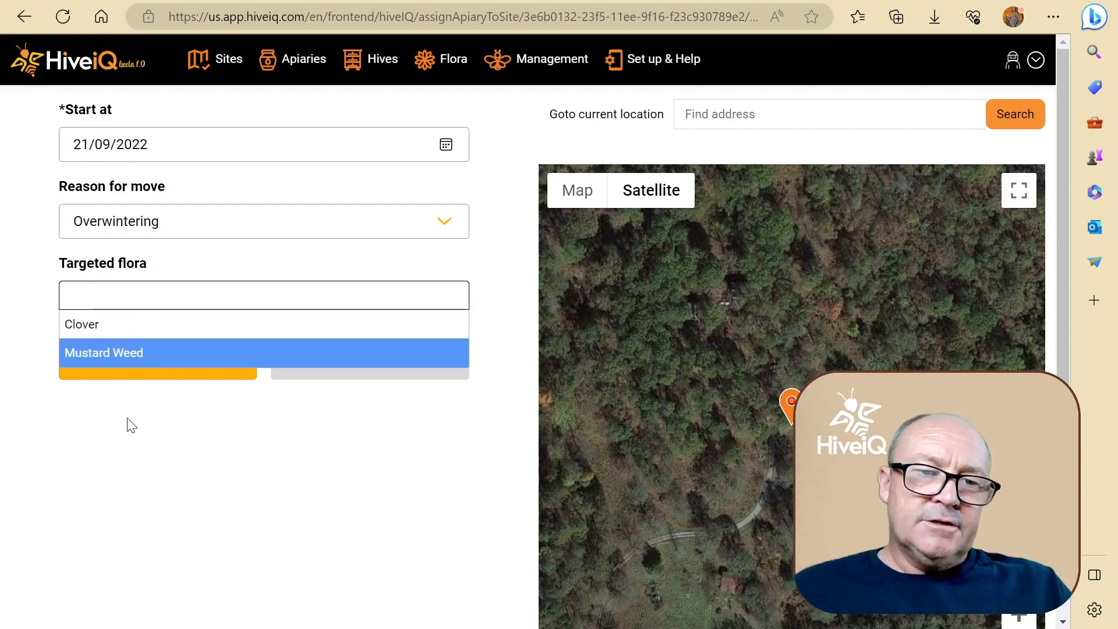
left_click(128, 465)
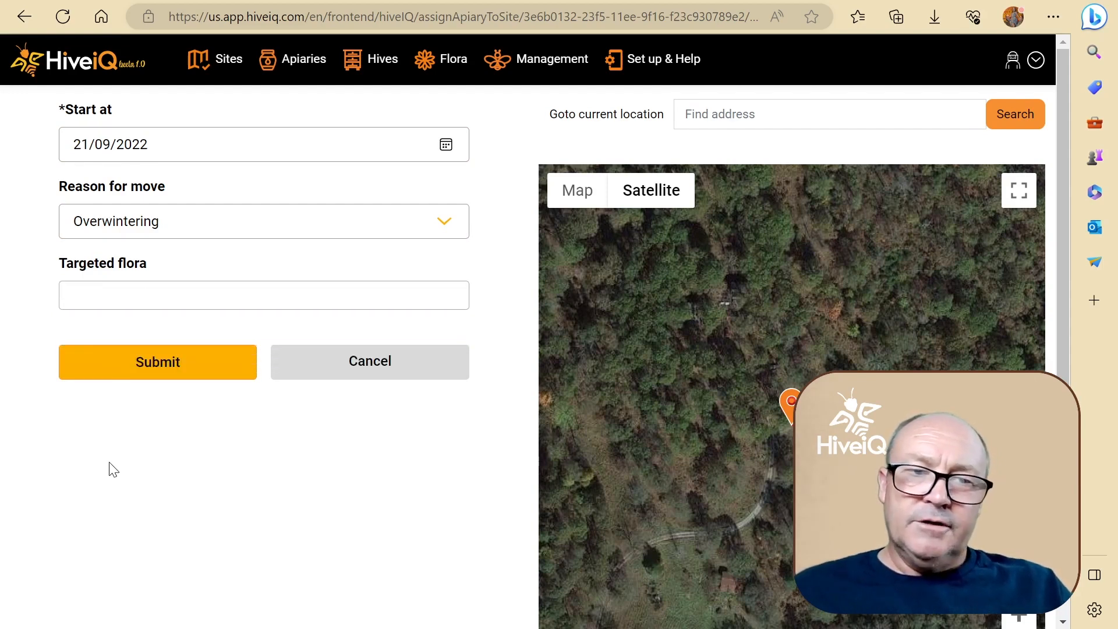
left_click(165, 374)
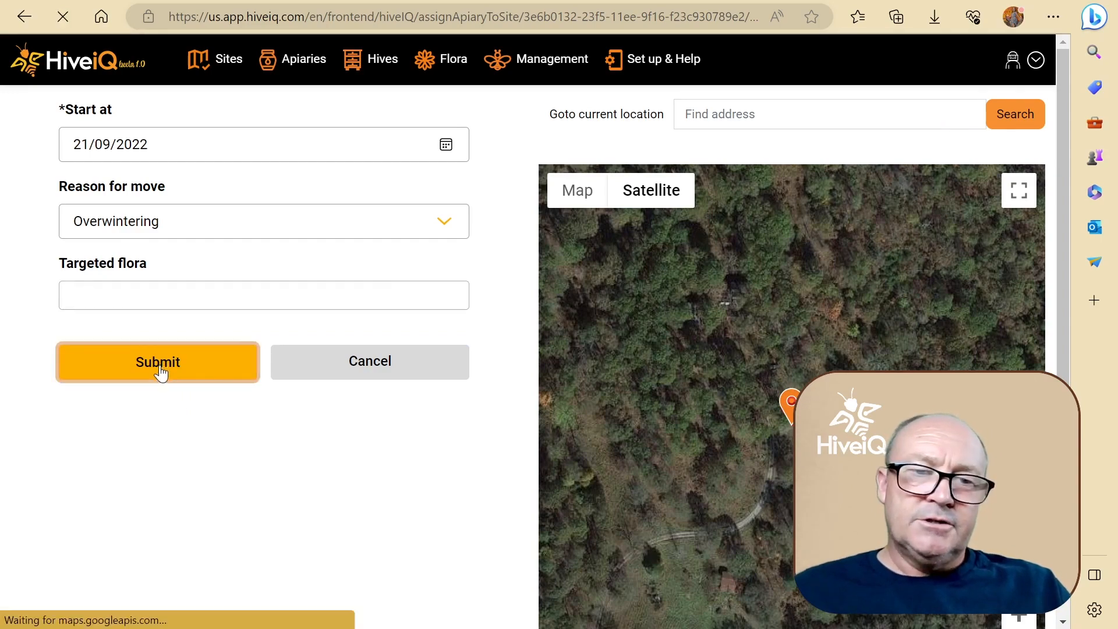
Examine Apiary 5's location and its surroundings on the full-screen satellite map, and return to the dashboard.
scroll(269, 380, "down", 1)
scroll(269, 380, "down", 1)
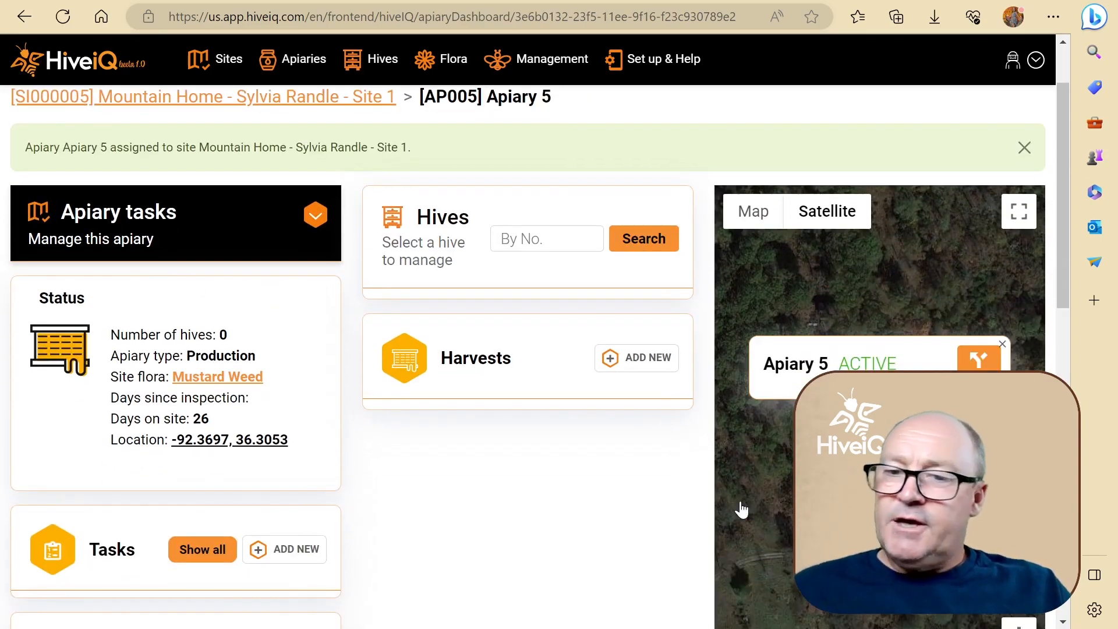
scroll(770, 512, "down", 2)
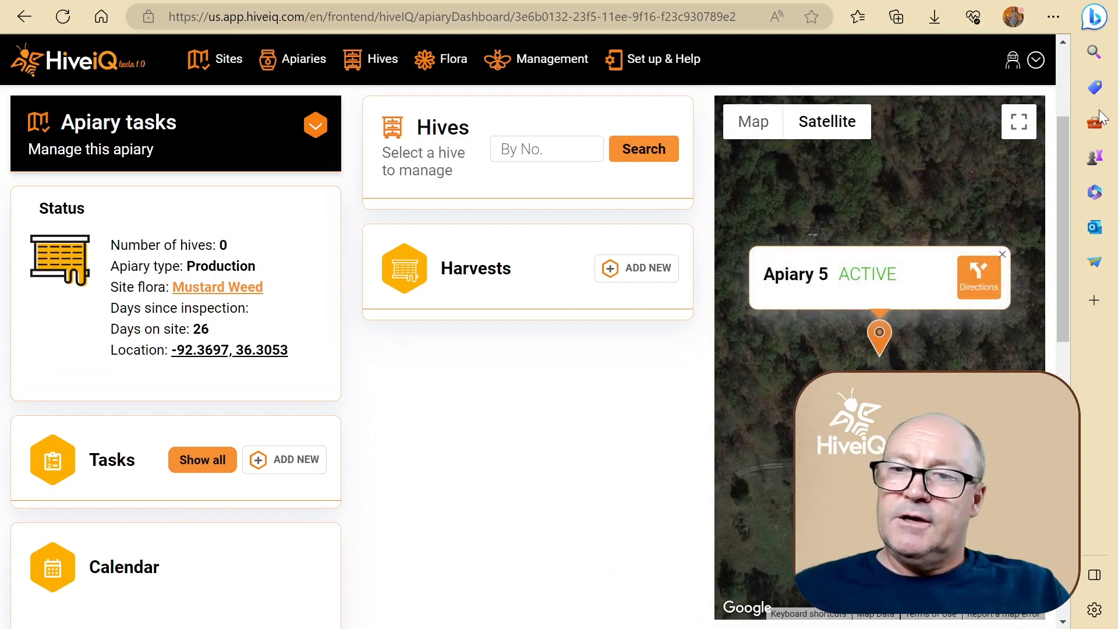
left_click(1018, 122)
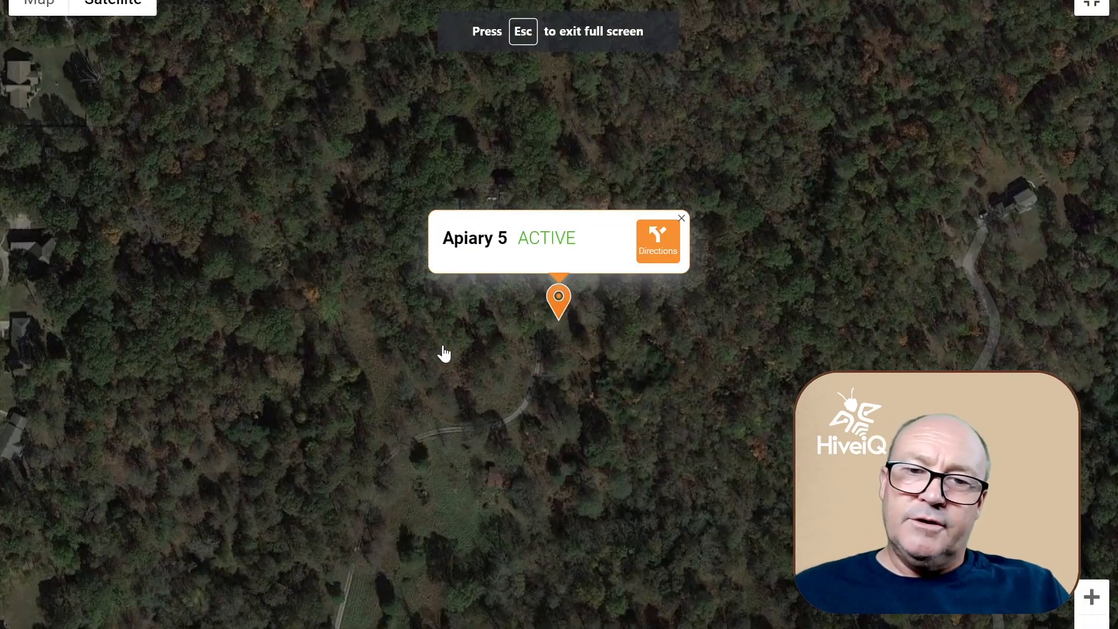
scroll(447, 363, "down", 2)
scroll(451, 362, "down", 1)
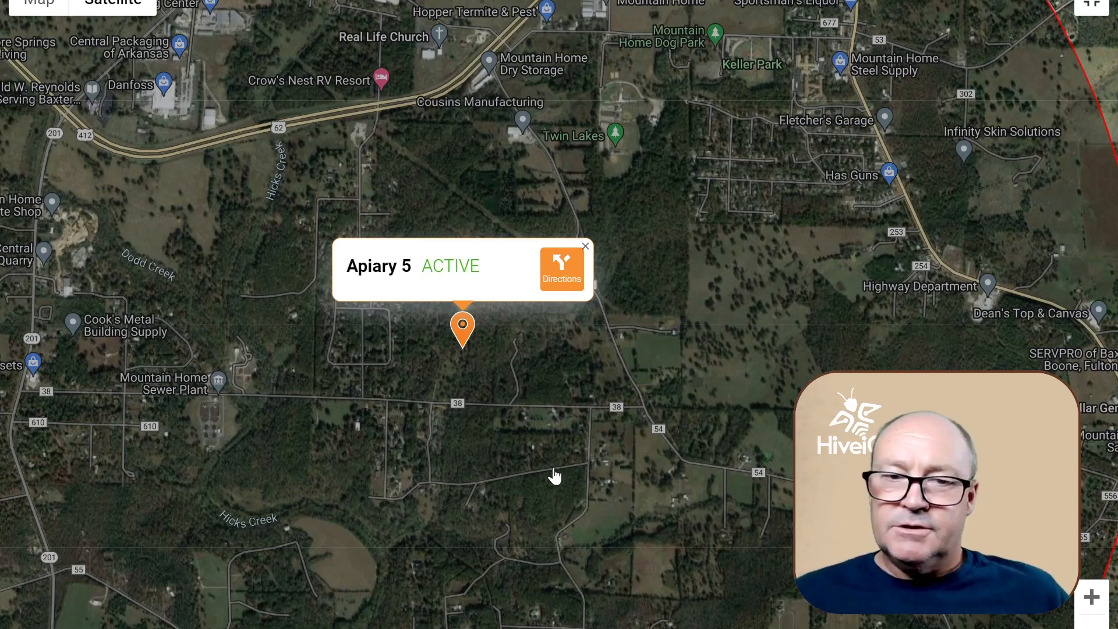
left_click(1087, 10)
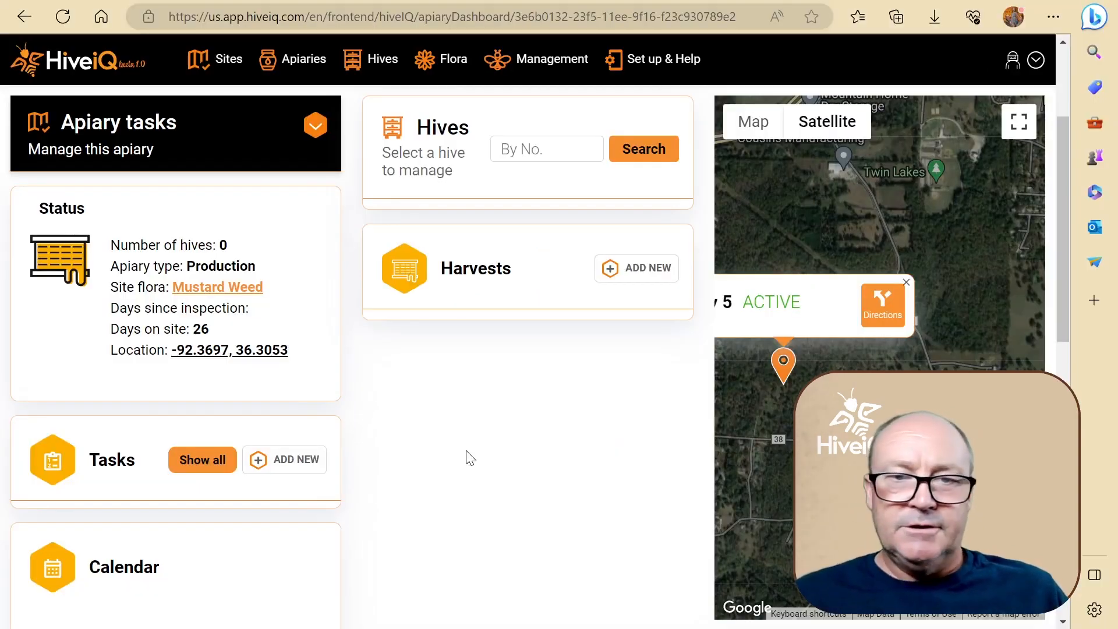
Review the lower sections of the Apiary 5 dashboard, including the calendar, notes, requeens and inspections.
scroll(470, 463, "down", 5)
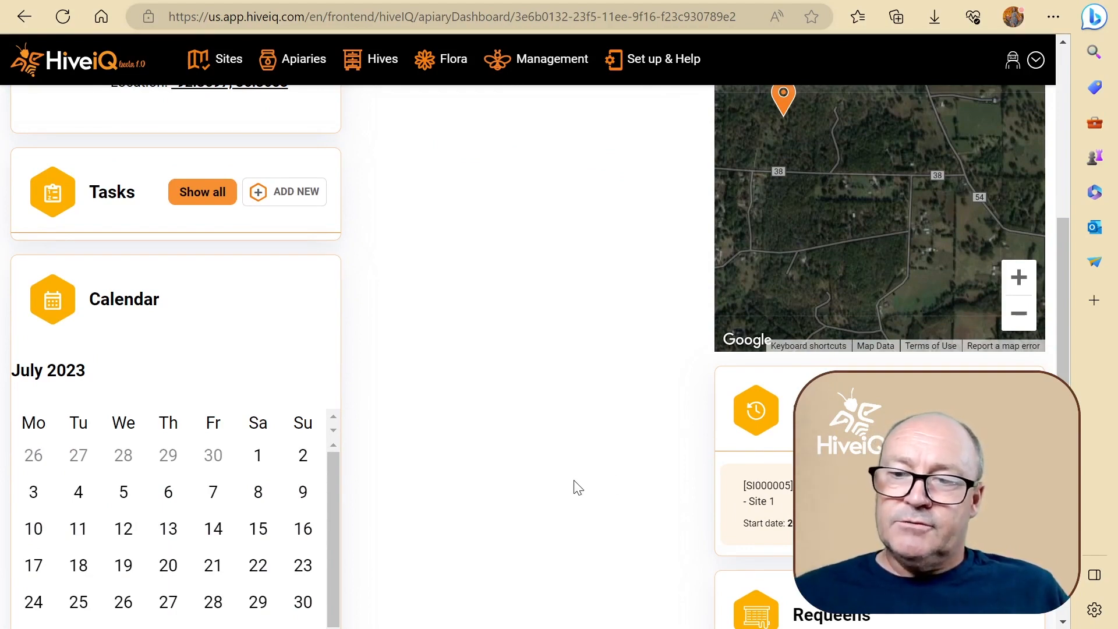
mouse_move(829, 212)
left_mouse_down()
mouse_move(954, 228)
mouse_move(948, 258)
left_mouse_up()
scroll(507, 369, "down", 6)
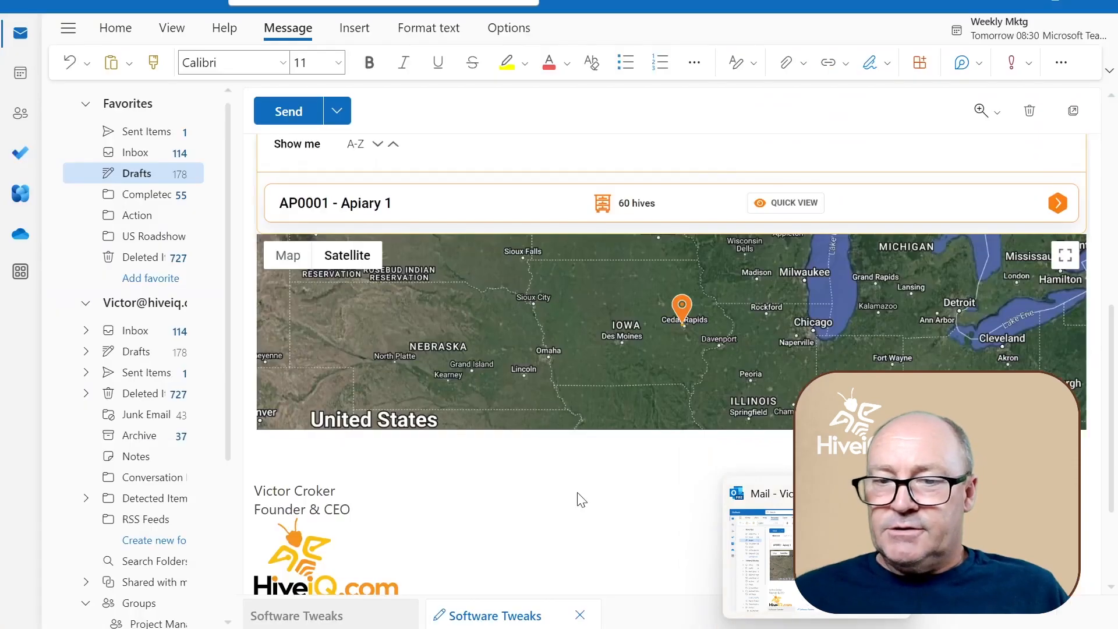
scroll(479, 502, "down", 2)
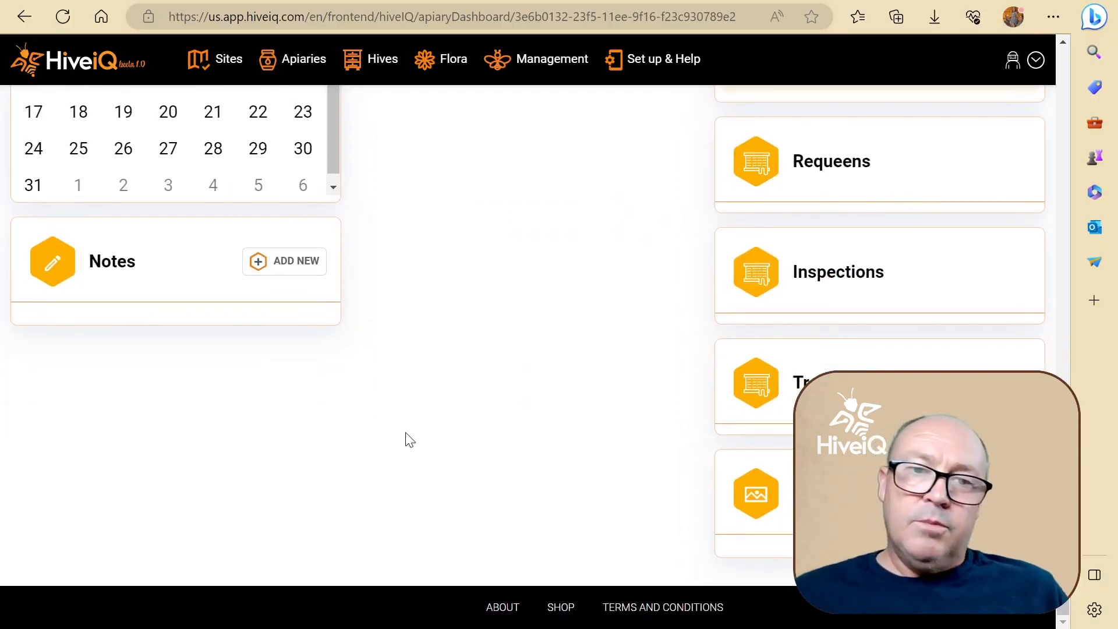
Expand the apiary tasks of Apiary 5 and review which management actions are offered.
scroll(410, 437, "up", 10)
scroll(413, 437, "up", 1)
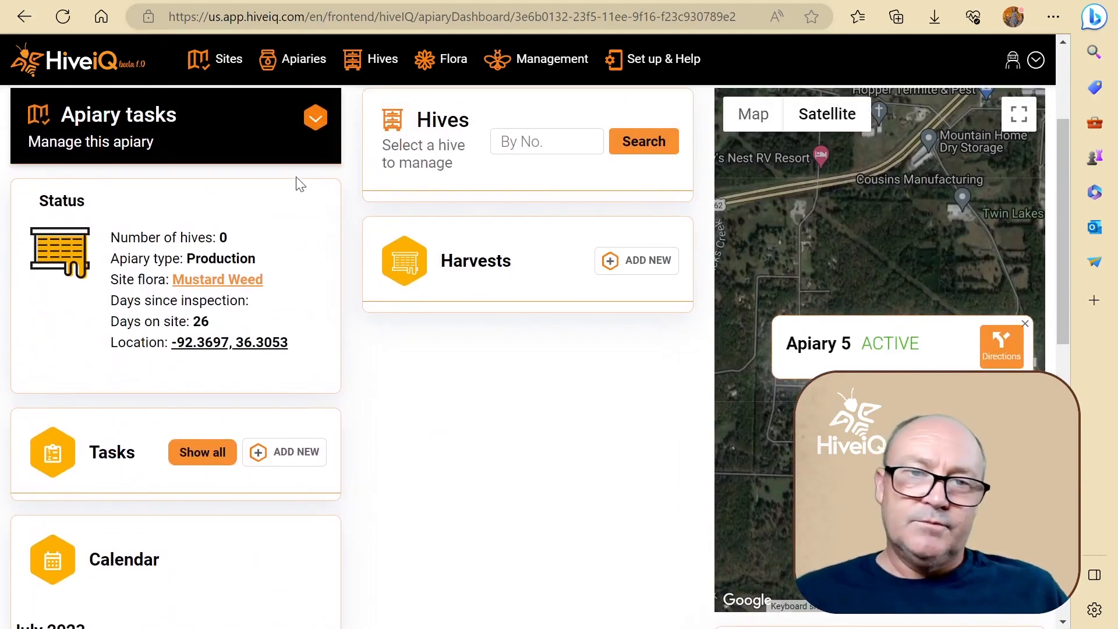
left_click(315, 123)
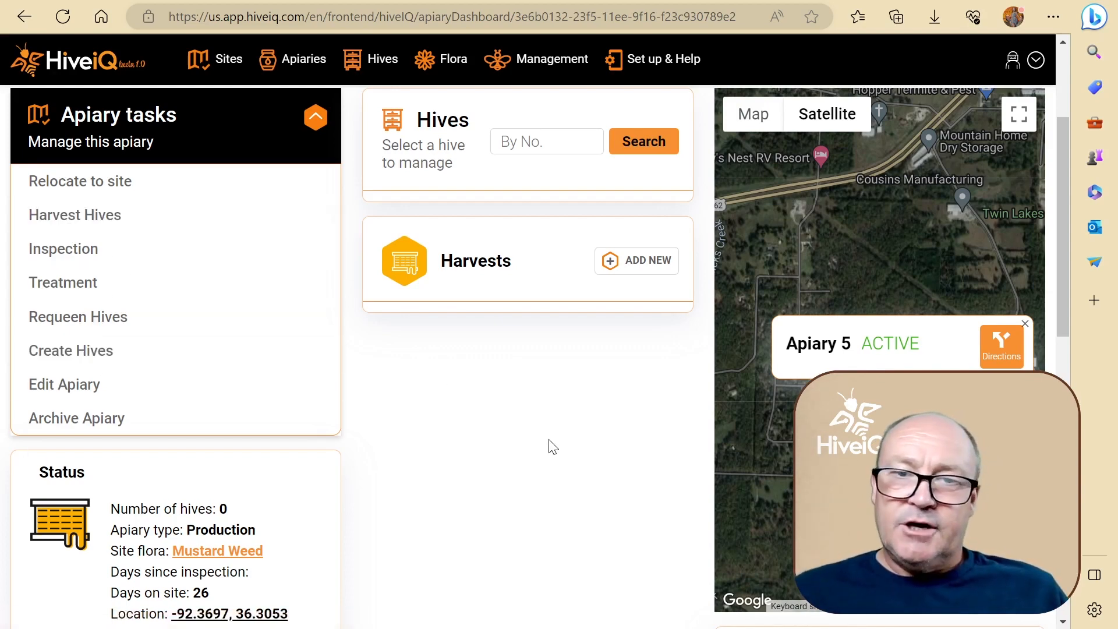
scroll(533, 450, "up", 2)
scroll(533, 450, "up", 1)
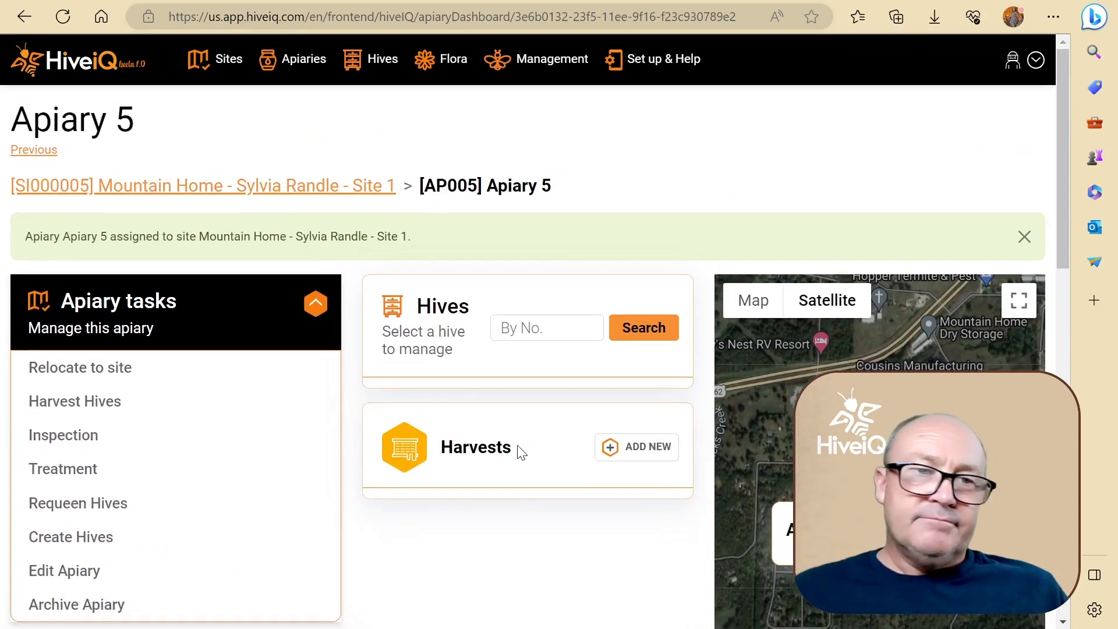